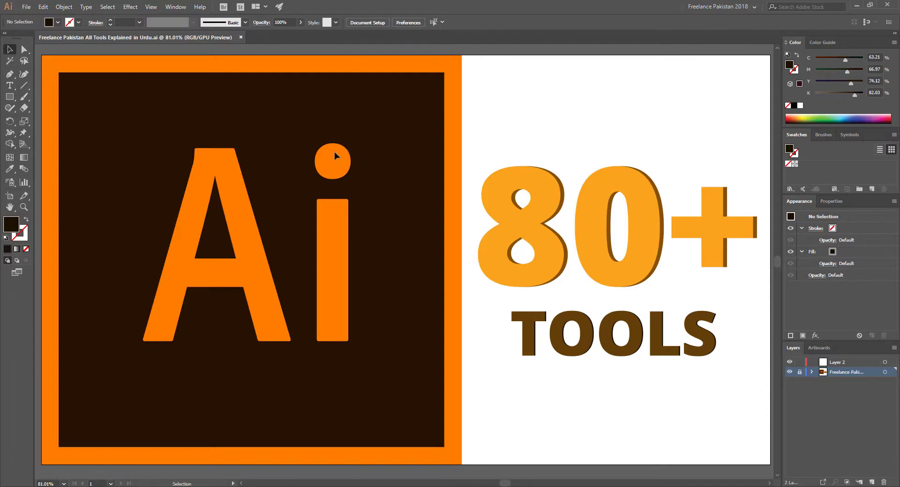
# Zoom deep into the edge of the Ai logo's orange dot, then fit the artboard.
pyautogui.click(347, 161)
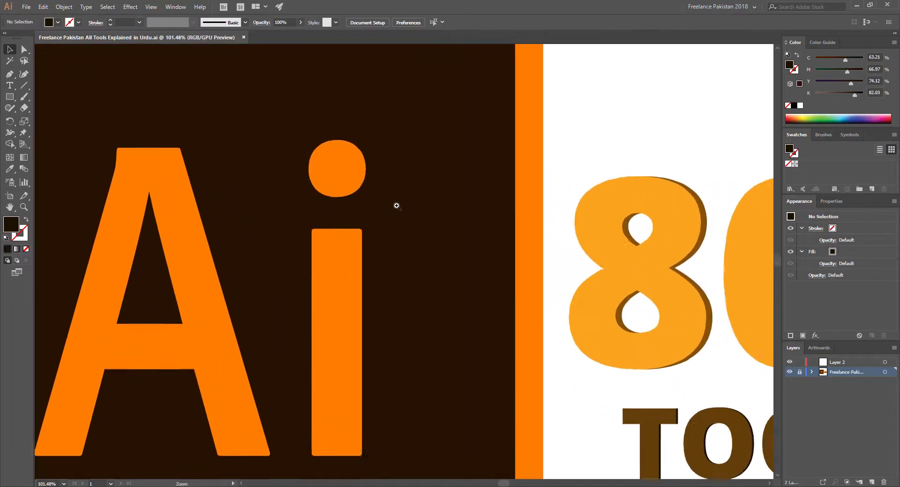
pyautogui.moveTo(397, 206); pyautogui.dragTo(510, 275)
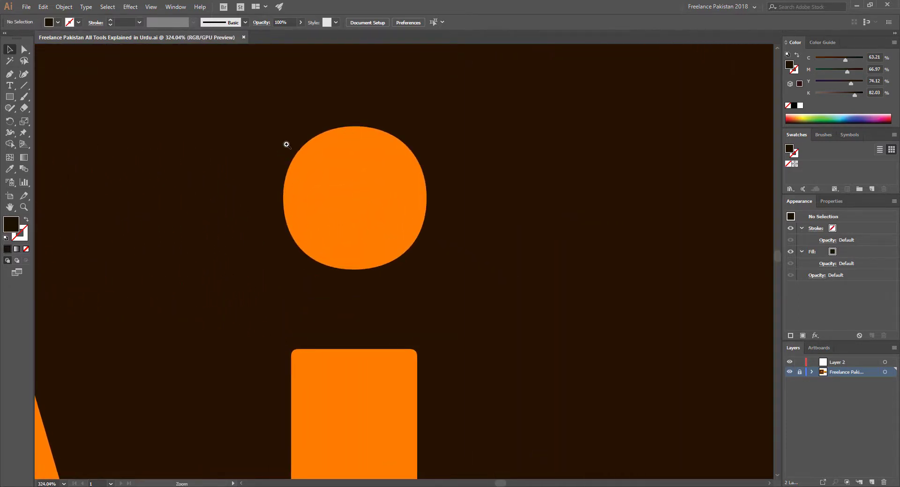
pyautogui.moveTo(286, 145)
pyautogui.mouseDown()
pyautogui.moveTo(364, 191)
pyautogui.moveTo(743, 281)
pyautogui.moveTo(858, 251)
pyautogui.mouseUp()
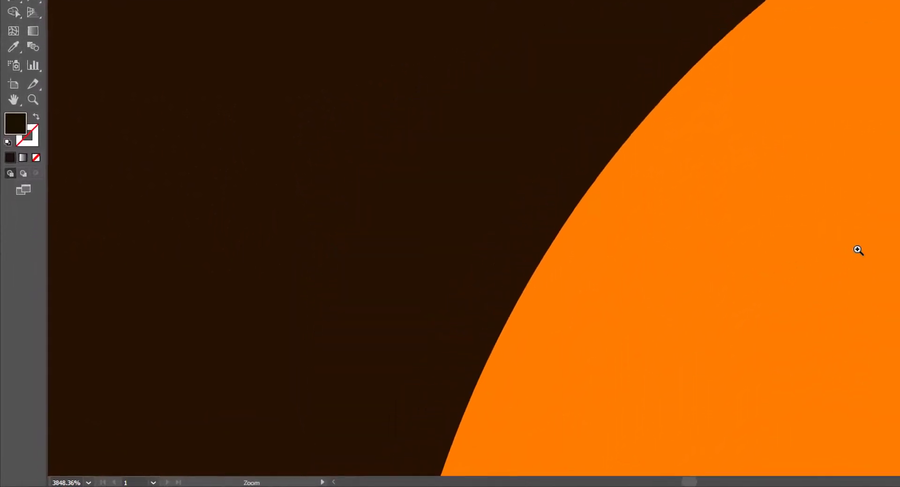
pyautogui.press('v')
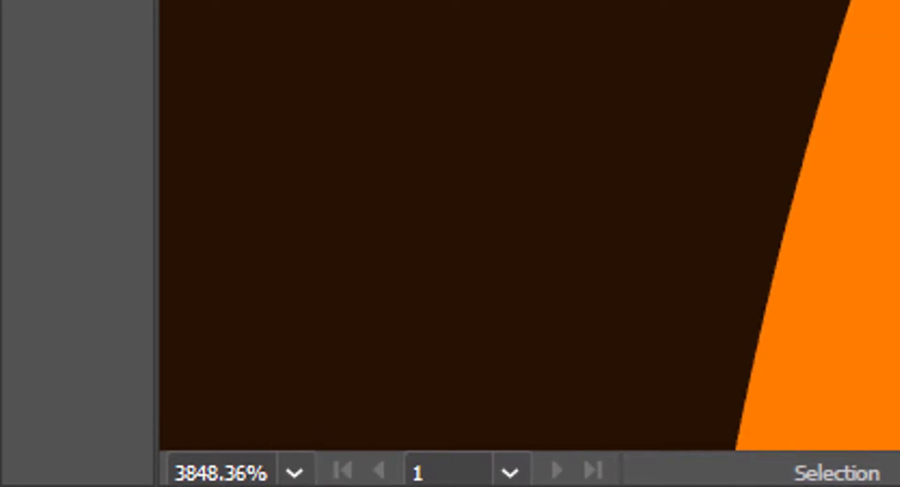
pyautogui.hotkey('ctrl', 'space')
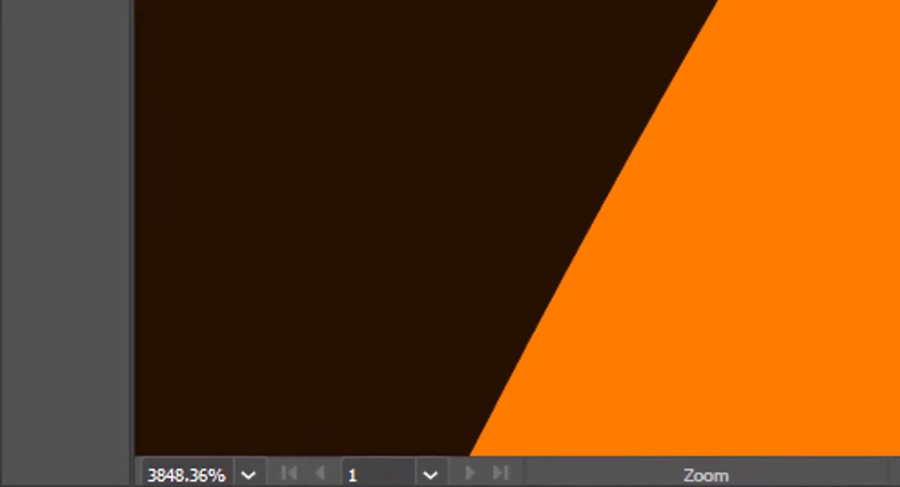
pyautogui.click(732, 94)
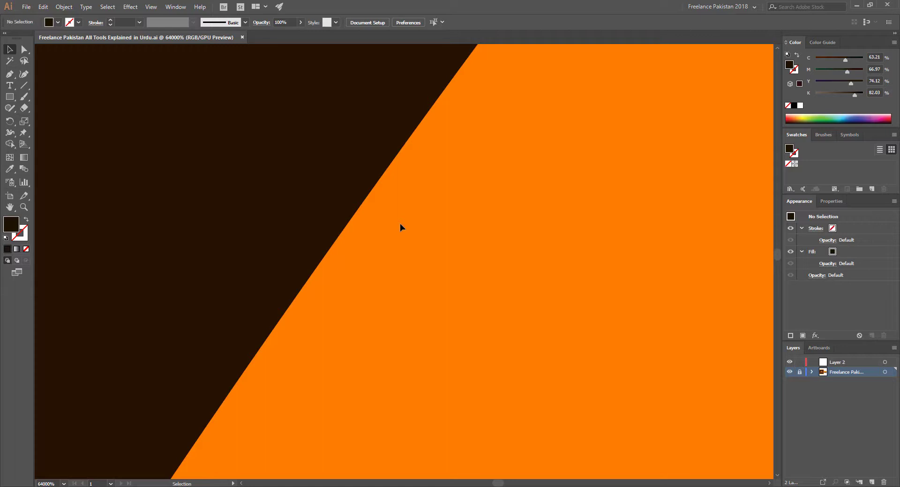
pyautogui.hotkey('ctrl', '0')
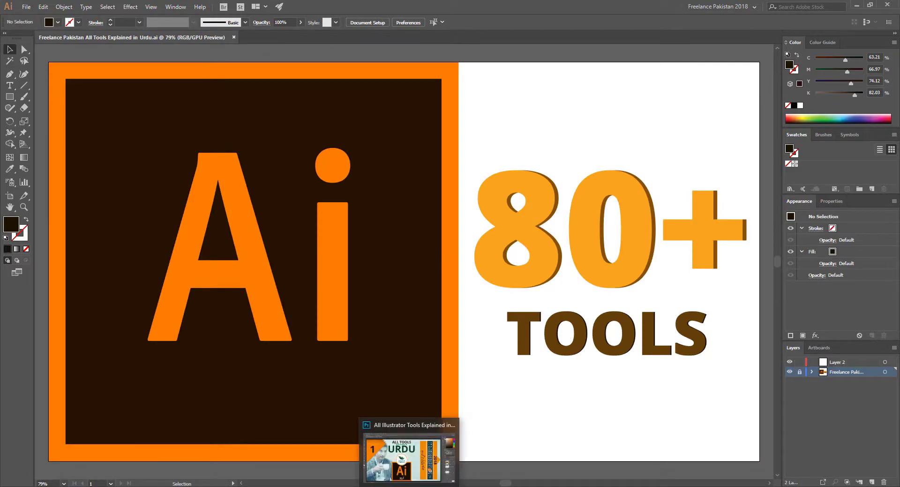
# In Photoshop, magnify the thumbnail's Ai dot until its pixels show.
pyautogui.click(408, 449)
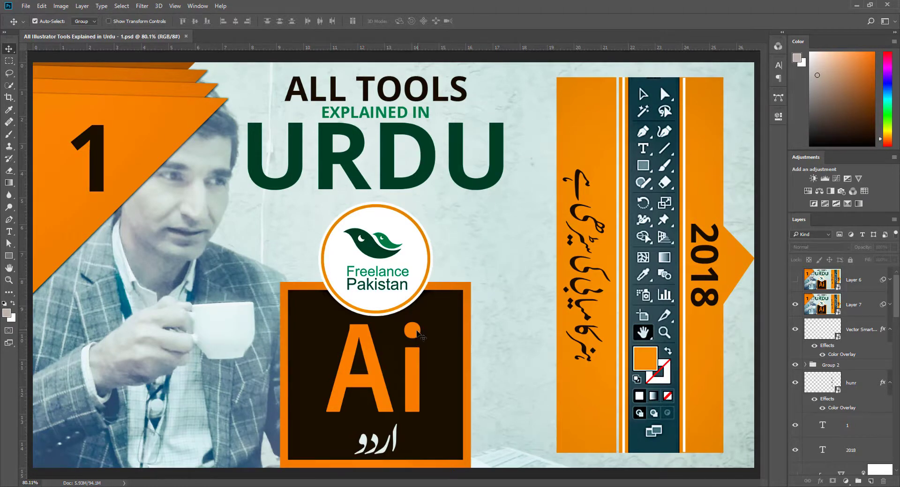
pyautogui.press('ctrl')
pyautogui.moveTo(414, 339)
pyautogui.mouseDown()
pyautogui.moveTo(465, 351)
pyautogui.moveTo(278, 217)
pyautogui.mouseUp()
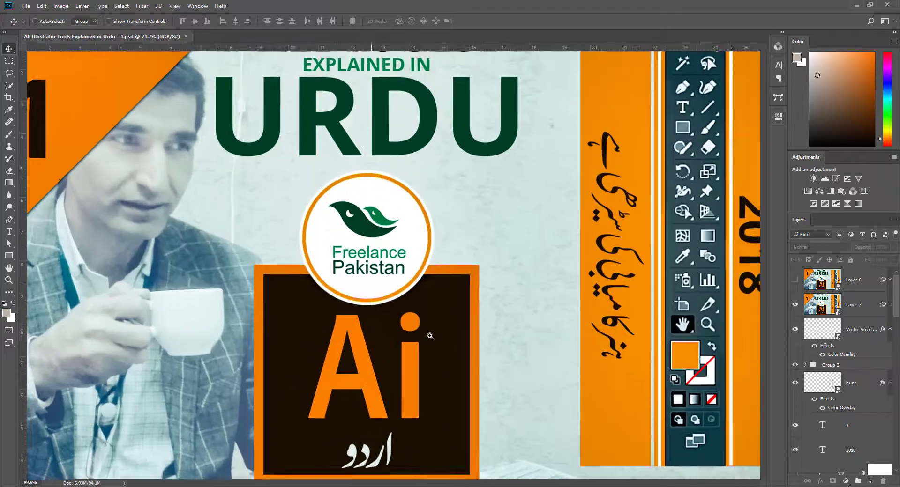
pyautogui.moveTo(415, 332); pyautogui.dragTo(494, 355)
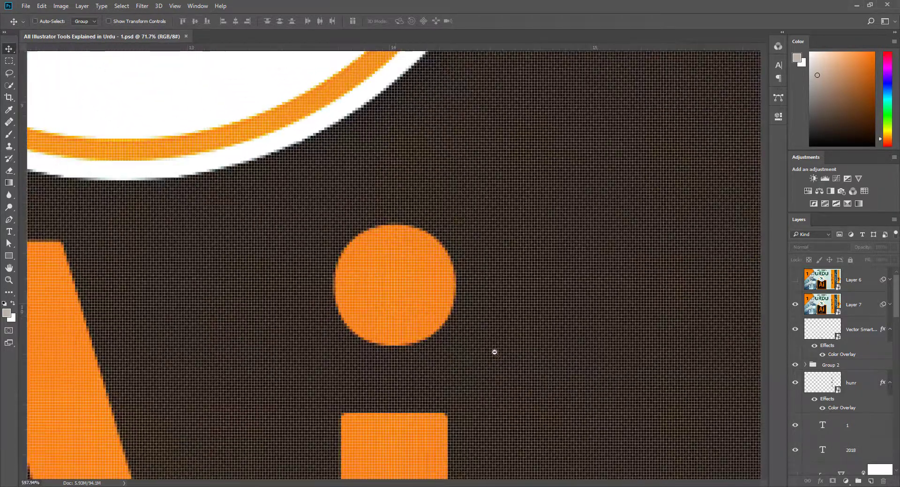
pyautogui.moveTo(386, 279); pyautogui.dragTo(422, 294)
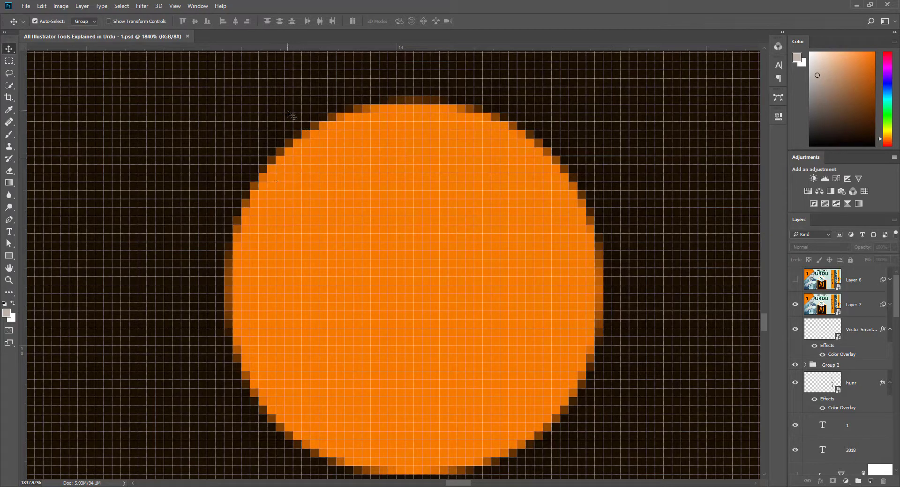
pyautogui.press('ctrl')
pyautogui.scroll(2, 300, 140)
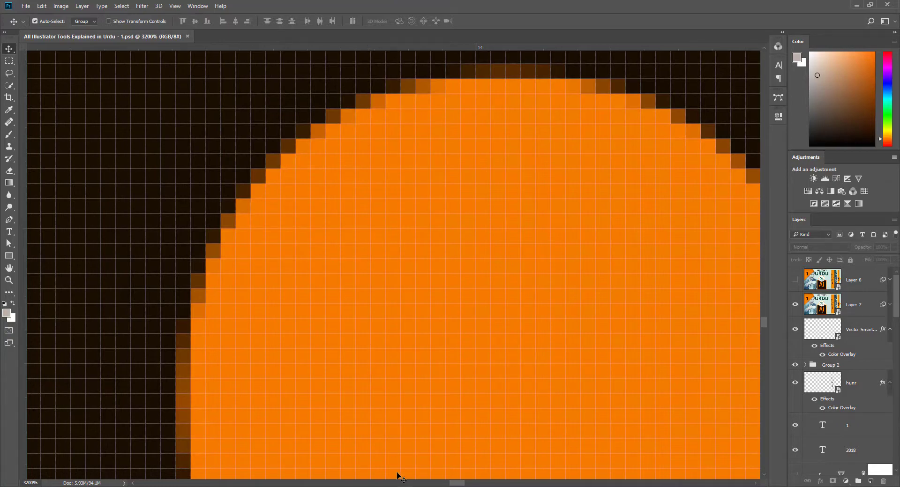
# Compare the Illustrator Ai dot with the thumbnail, fitting the whole thumbnail on screen.
pyautogui.click(409, 452)
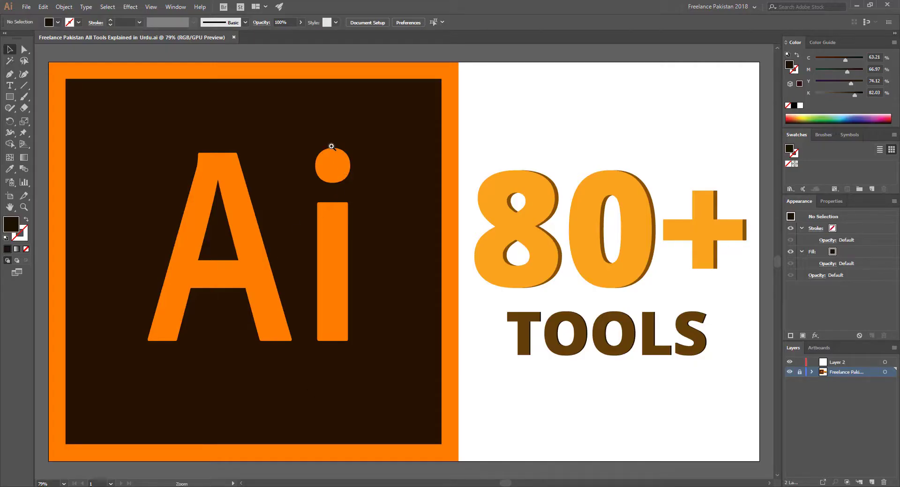
pyautogui.moveTo(328, 144)
pyautogui.mouseDown()
pyautogui.moveTo(374, 253)
pyautogui.moveTo(252, 170)
pyautogui.mouseUp()
pyautogui.moveTo(440, 332); pyautogui.dragTo(431, 278)
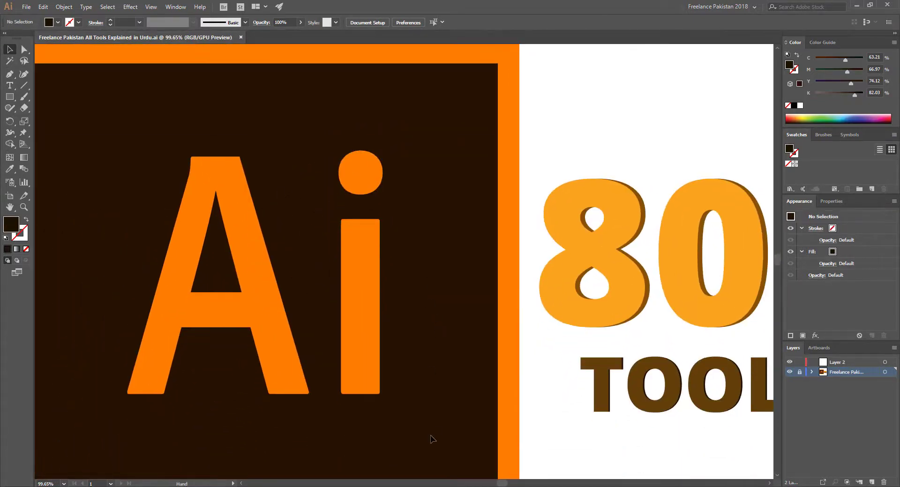
pyautogui.click(412, 459)
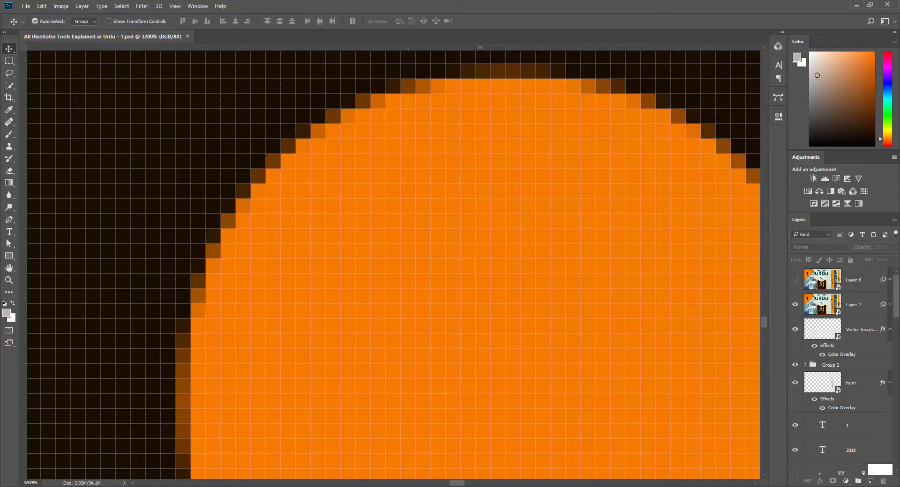
pyautogui.hotkey('ctrl', '0')
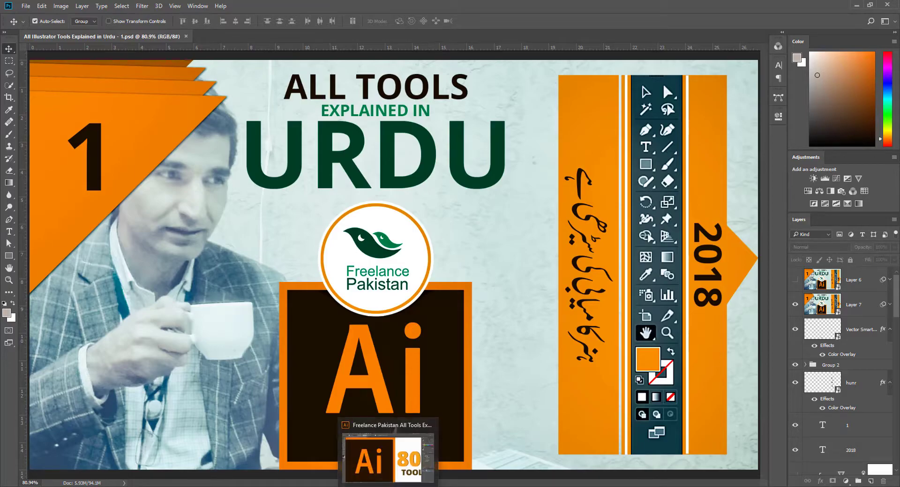
pyautogui.click(394, 431)
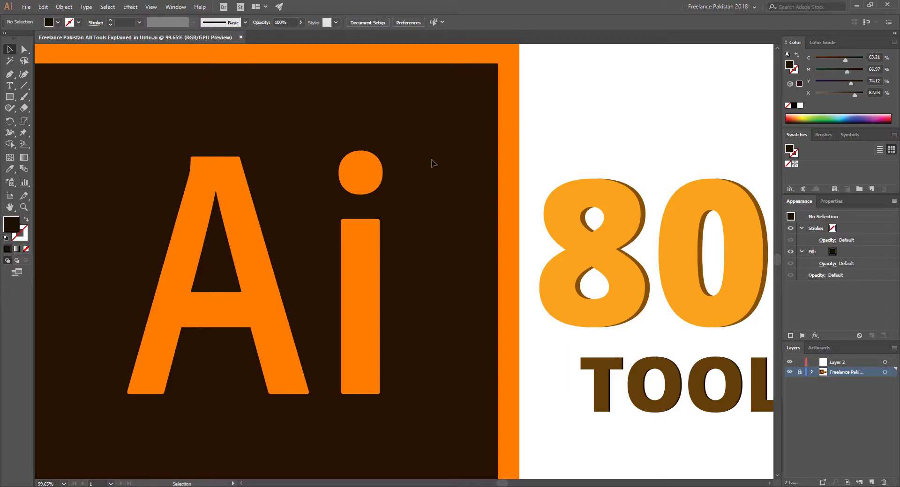
# Select the orange Ai letters in Illustrator for copying and return to the Photoshop thumbnail.
pyautogui.click(410, 457)
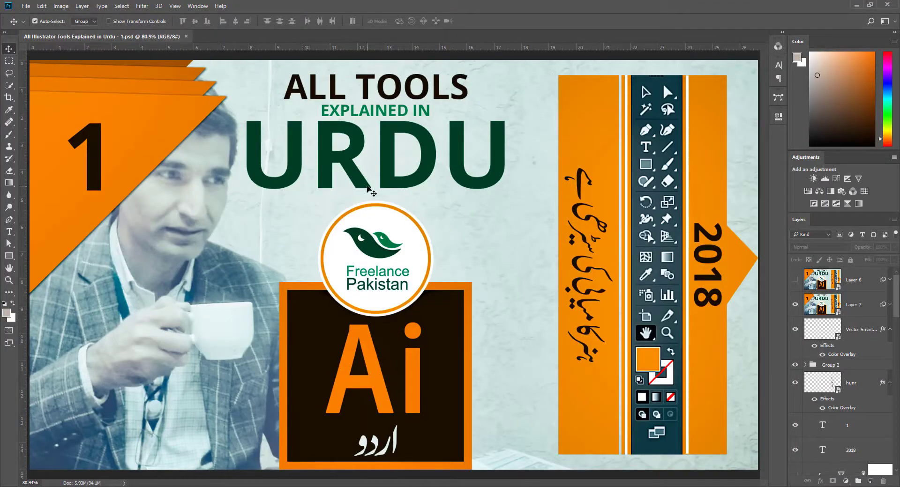
pyautogui.click(397, 450)
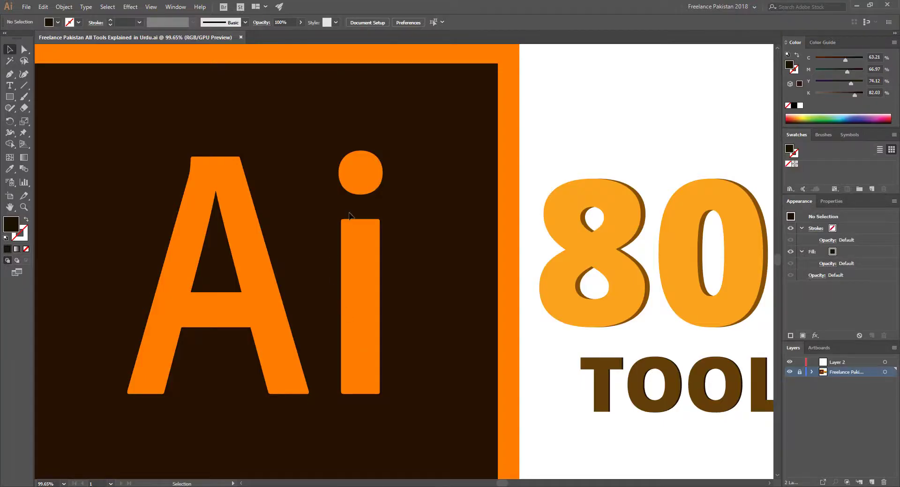
pyautogui.hotkey('alt', 'Tab')
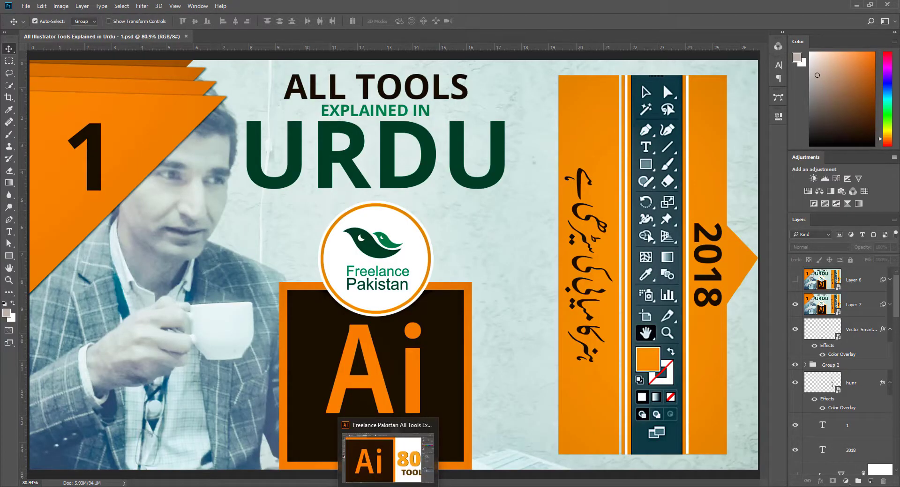
pyautogui.hotkey('alt', 'Tab')
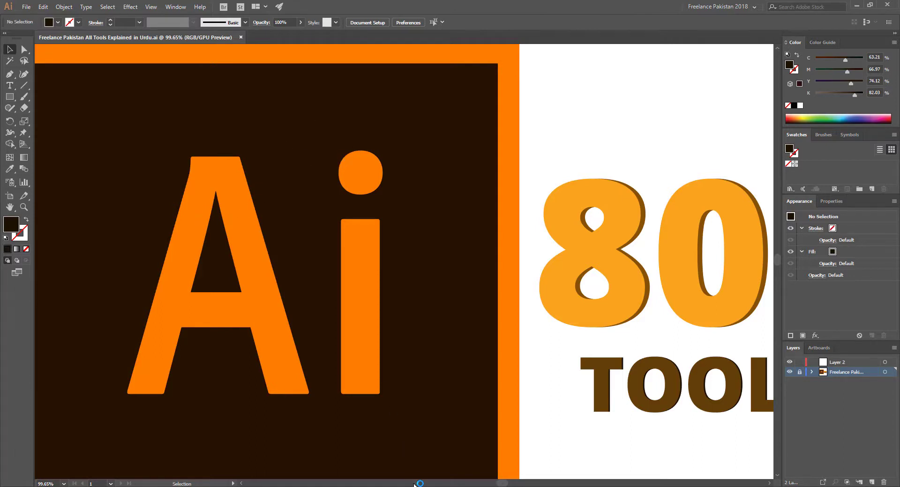
pyautogui.click(409, 452)
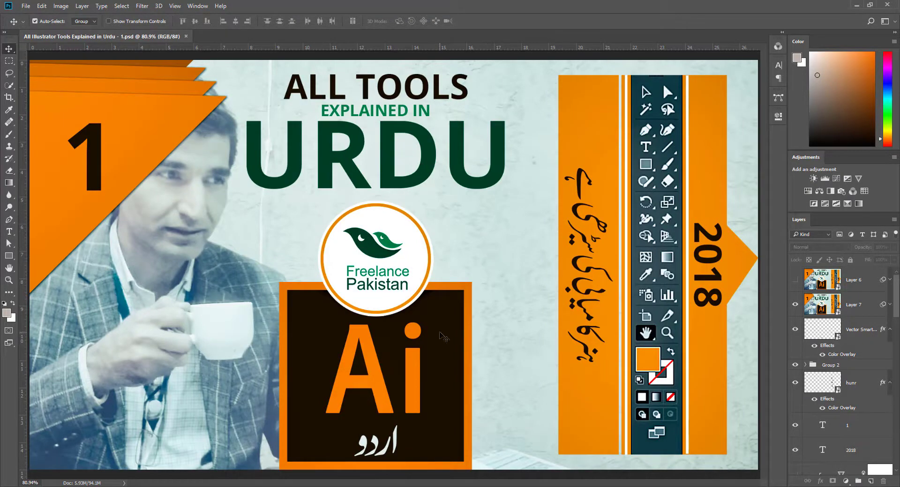
pyautogui.click(410, 452)
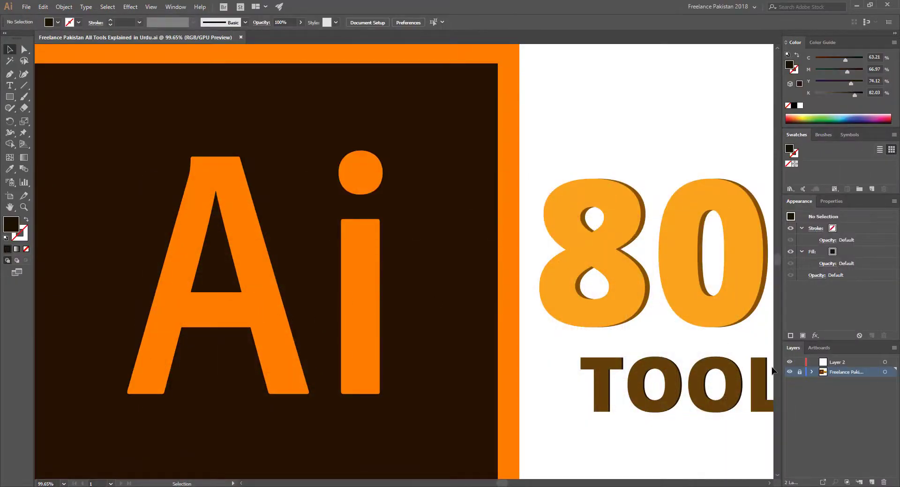
pyautogui.click(275, 281)
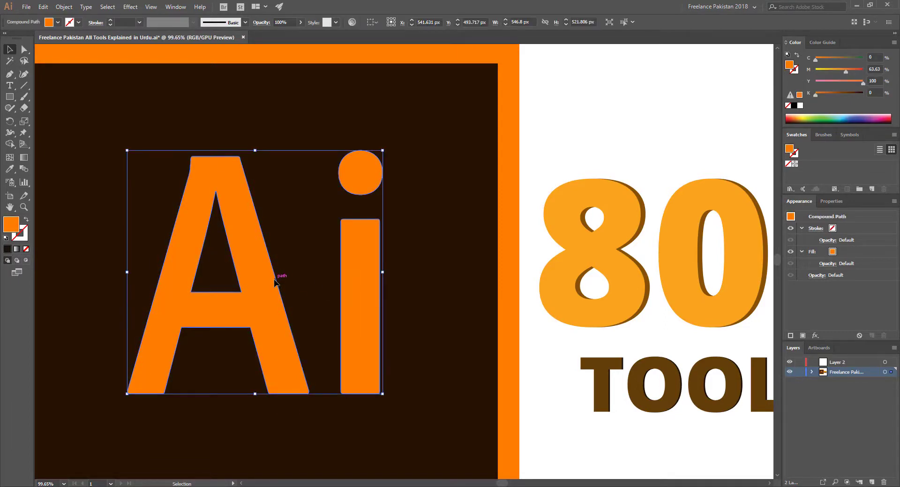
pyautogui.moveTo(409, 484)
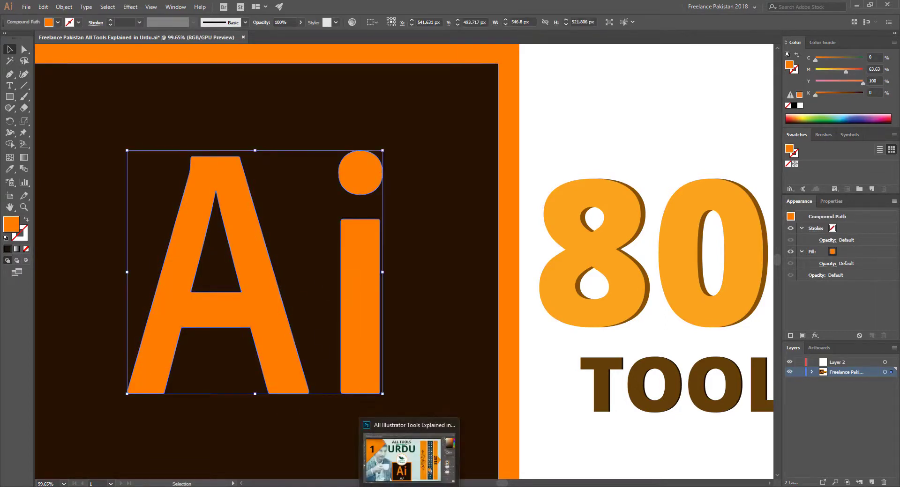
pyautogui.click(409, 456)
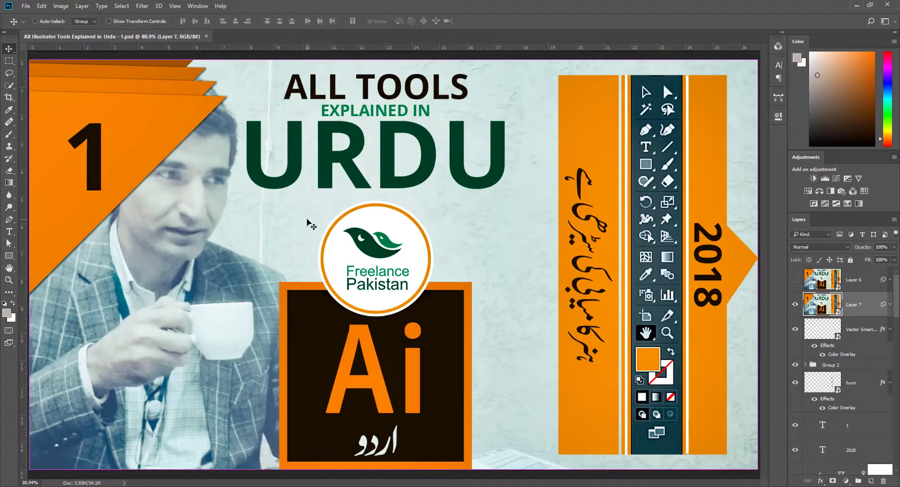
# Paste the Ai letters as a Smart Object, shrink it beside the logo, and open it for editing.
pyautogui.hotkey('ctrl', 'v')
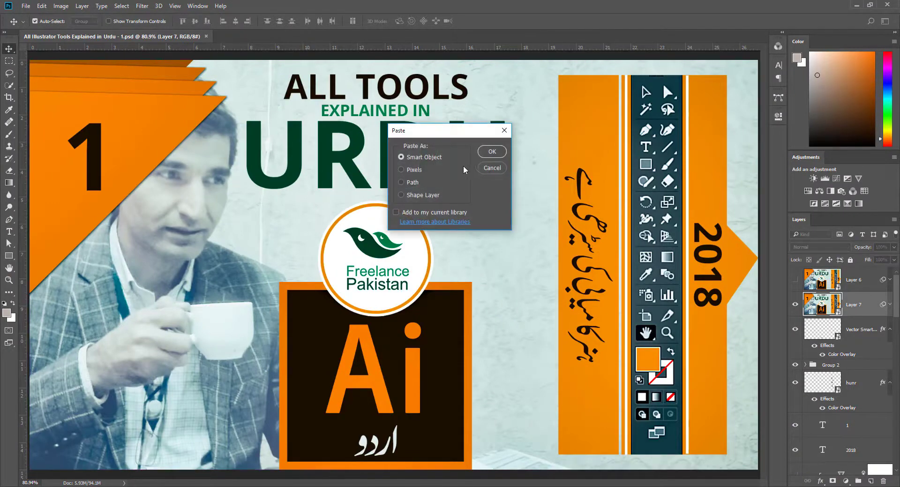
pyautogui.click(492, 151)
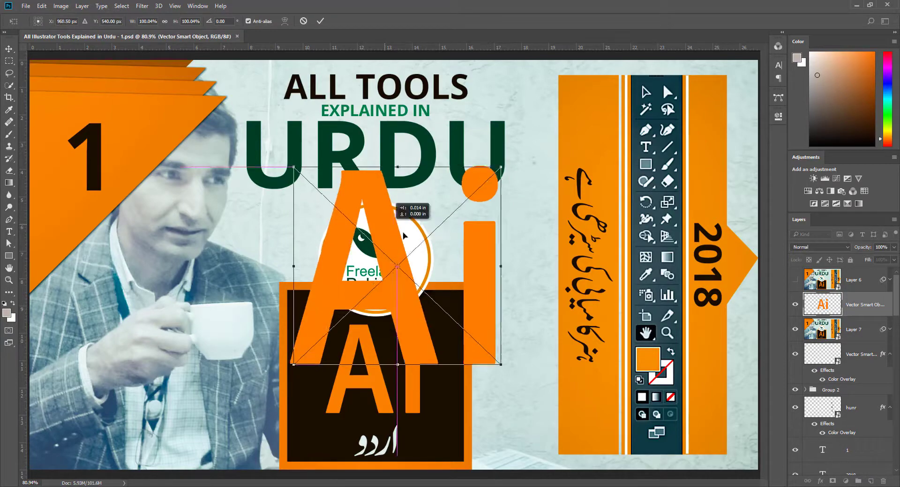
pyautogui.moveTo(404, 236); pyautogui.dragTo(293, 198)
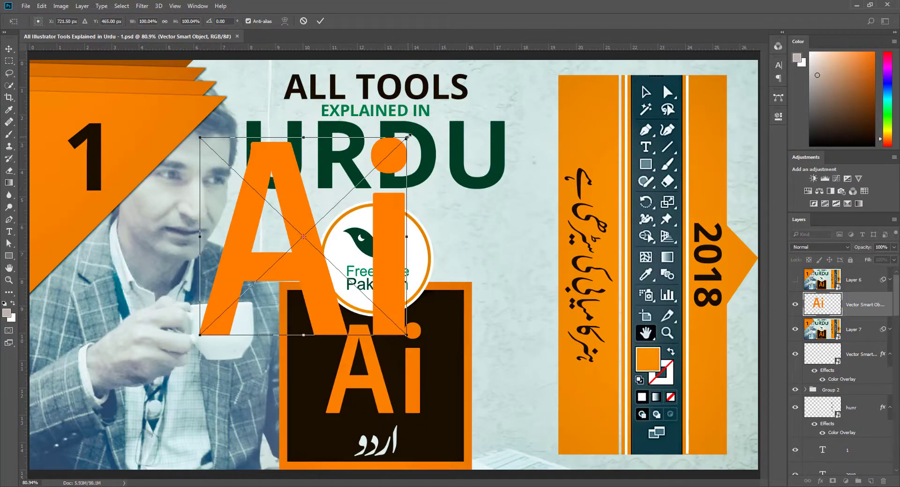
pyautogui.moveTo(407, 137)
pyautogui.mouseDown()
pyautogui.moveTo(335, 155)
pyautogui.moveTo(303, 223)
pyautogui.mouseUp()
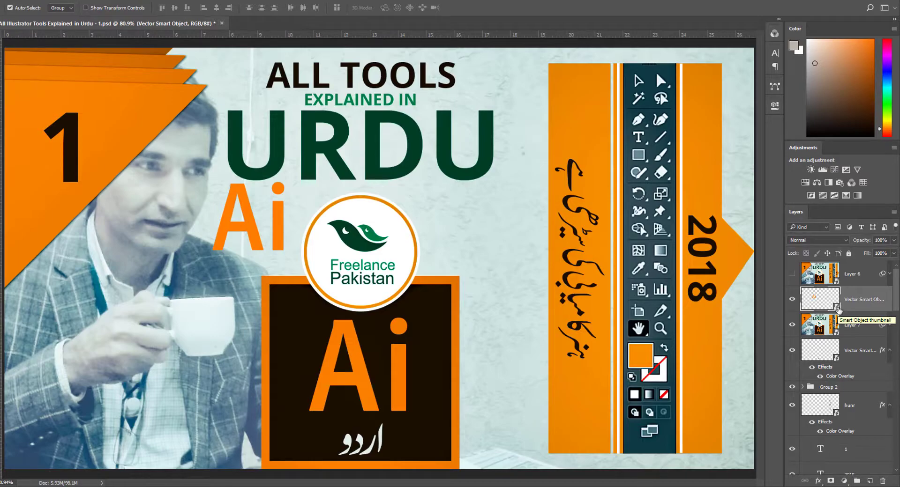
pyautogui.doubleClick(837, 309)
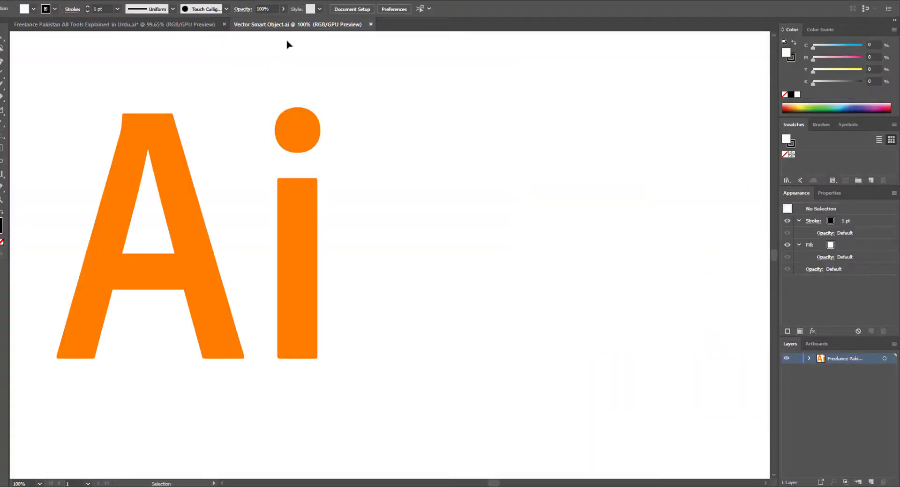
# Select the smart object's Ai letters and change their fill from orange to blue.
pyautogui.click(395, 454)
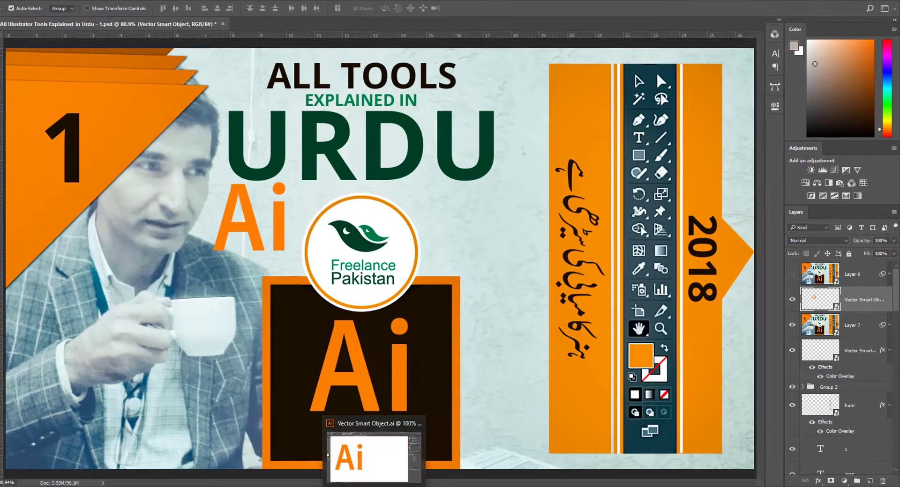
pyautogui.click(367, 452)
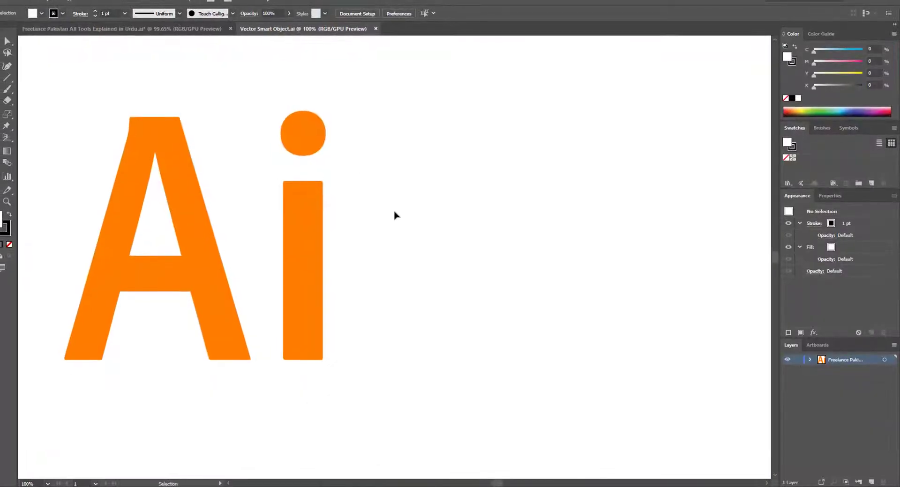
pyautogui.click(320, 141)
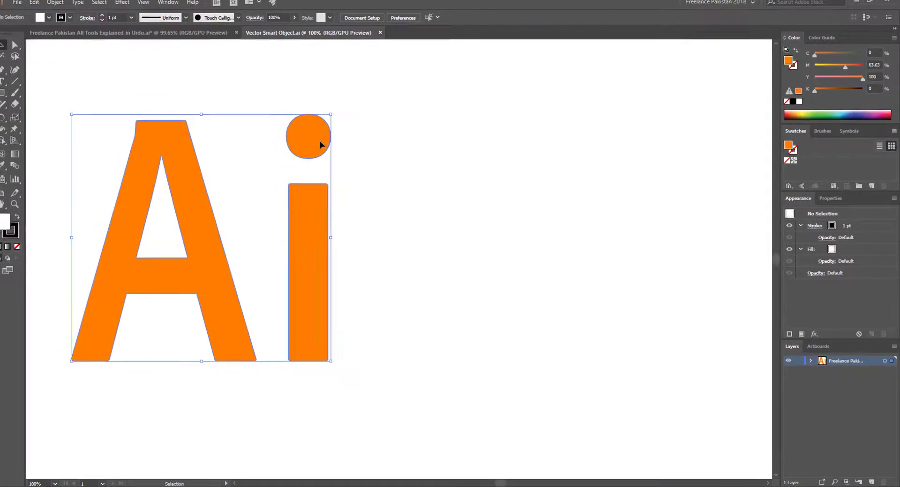
pyautogui.doubleClick(7, 224)
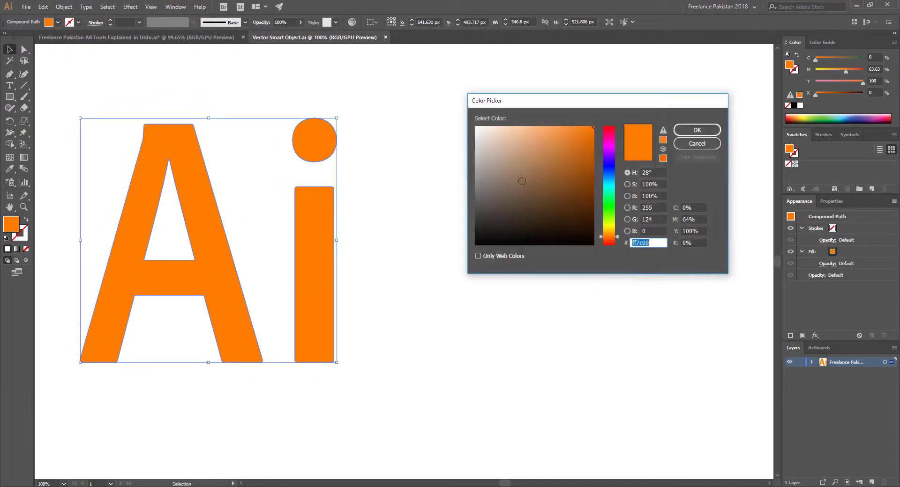
pyautogui.click(611, 176)
pyautogui.click(697, 130)
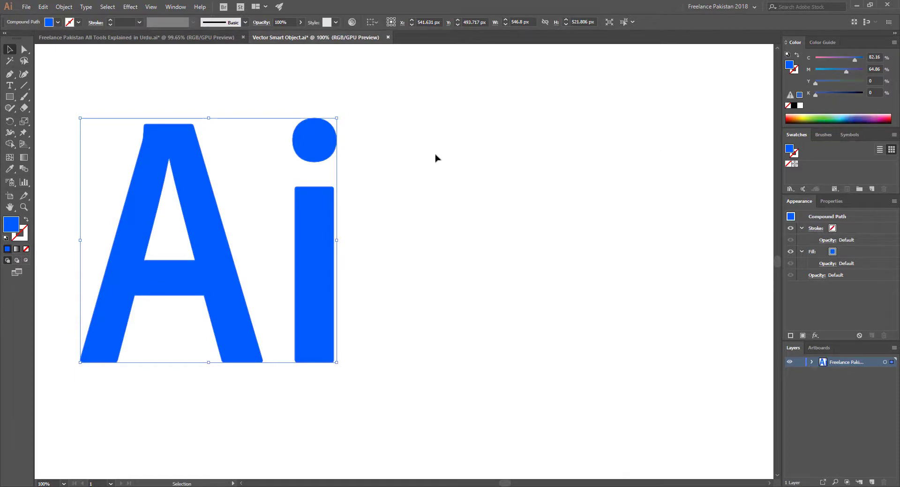
# Close 'Vector Smart Object.ai' without saving the blue version.
pyautogui.click(388, 37)
pyautogui.click(452, 262)
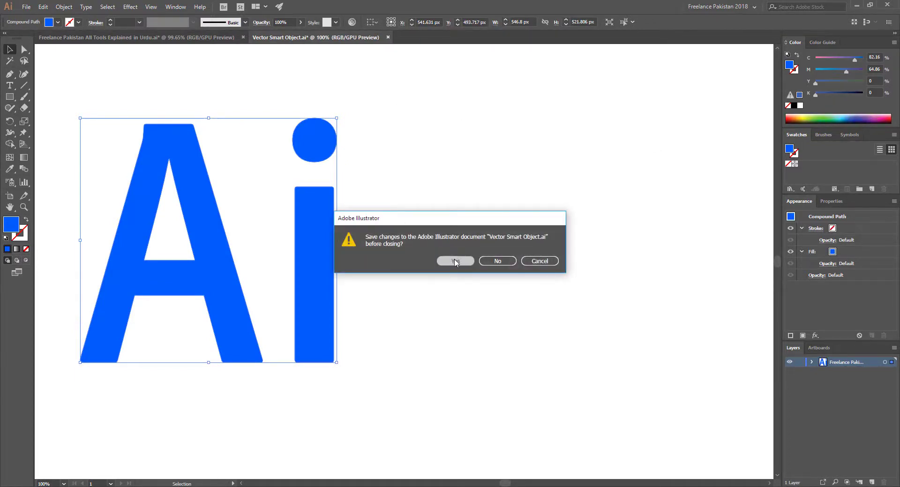
pyautogui.click(496, 261)
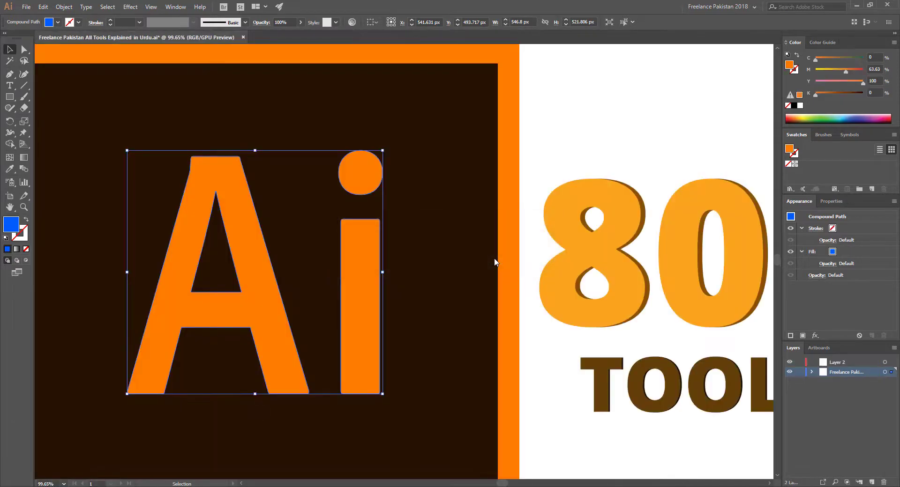
pyautogui.moveTo(409, 485)
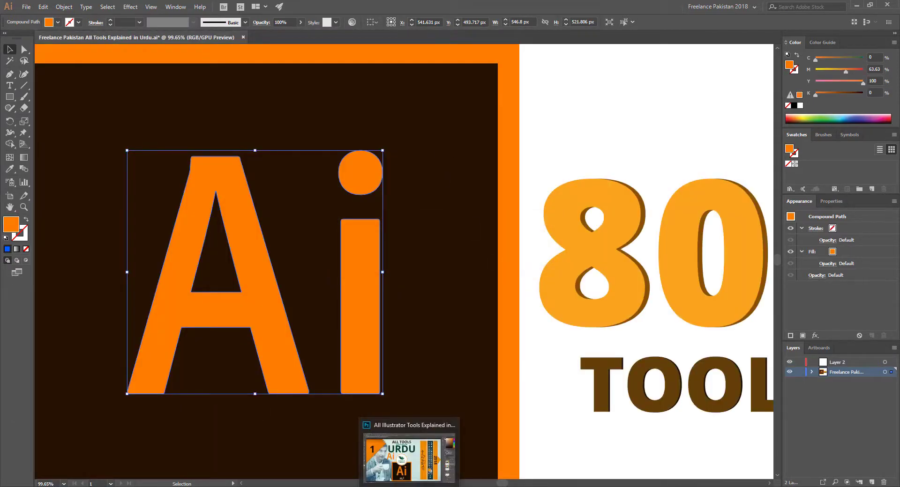
# Reopen the Ai smart object, set the letters' fill to blue #0025ff, and deselect them.
pyautogui.click(413, 464)
pyautogui.doubleClick(836, 312)
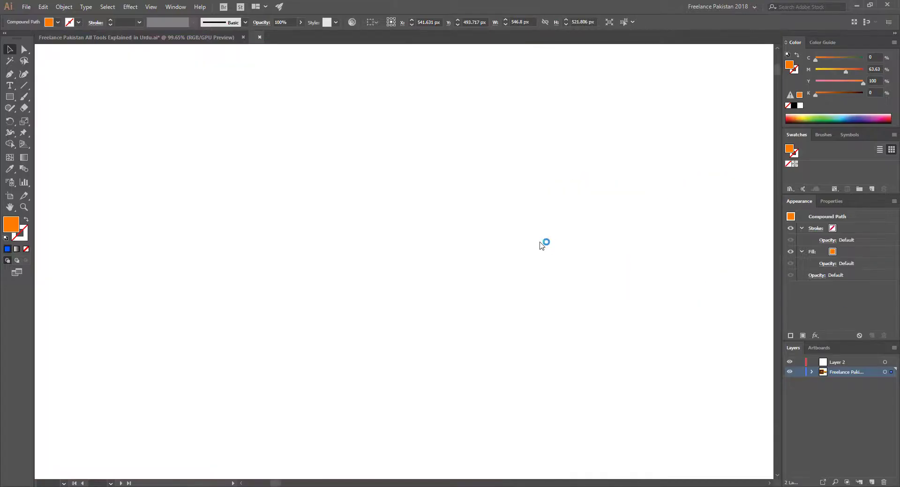
pyautogui.click(328, 207)
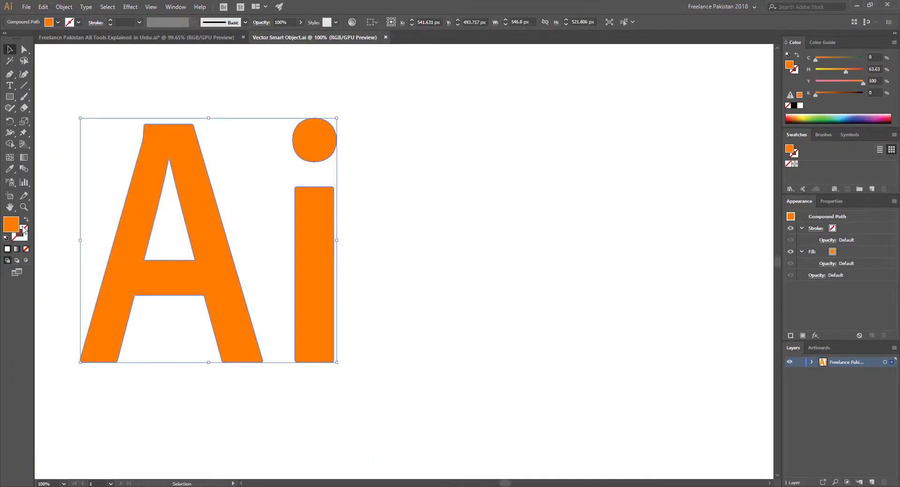
pyautogui.doubleClick(14, 226)
pyautogui.click(609, 165)
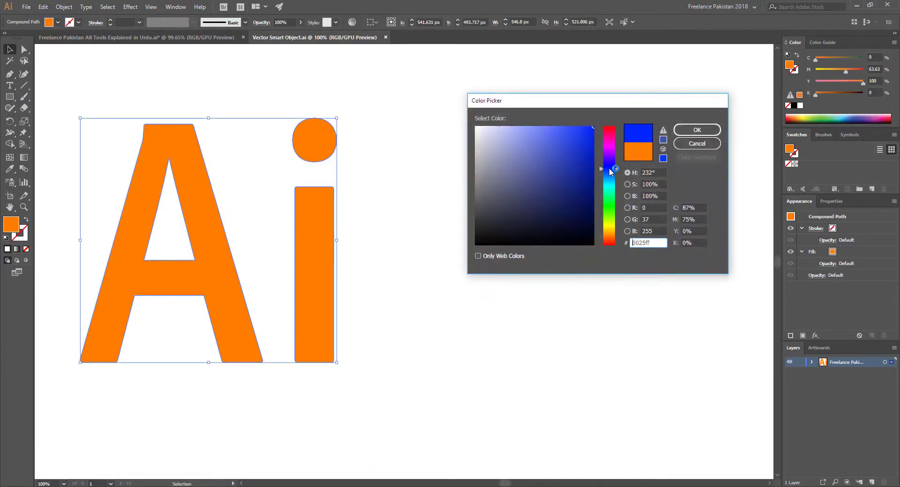
pyautogui.click(696, 130)
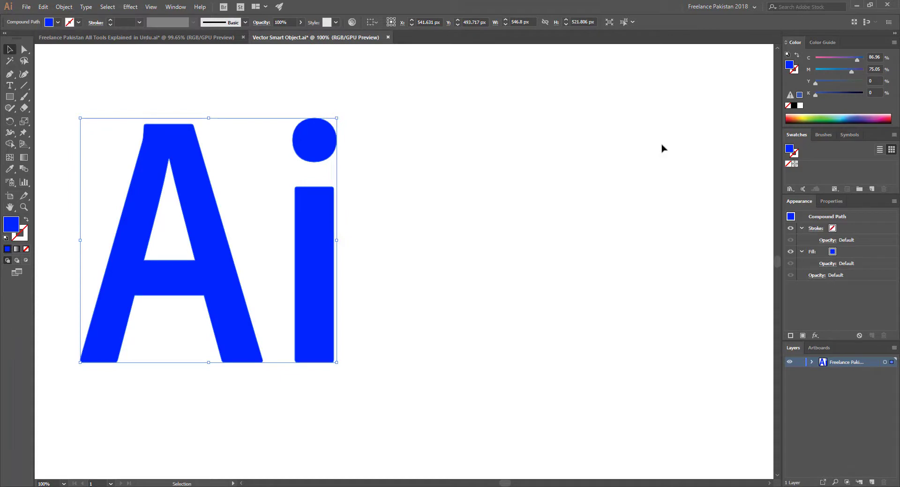
pyautogui.press('a')
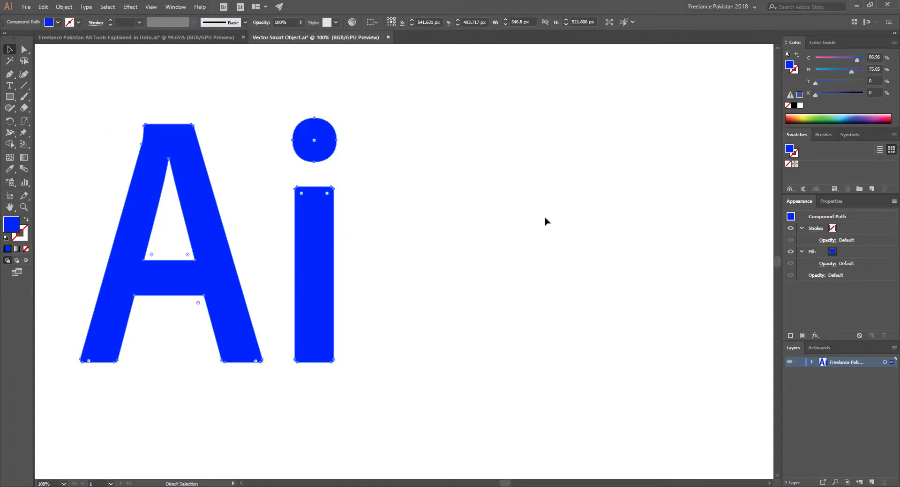
pyautogui.press('v')
pyautogui.click(511, 232)
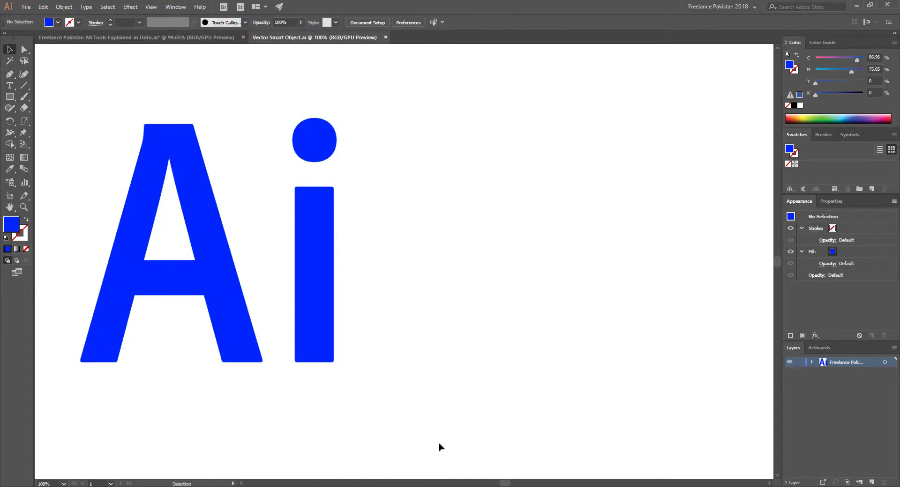
pyautogui.click(422, 452)
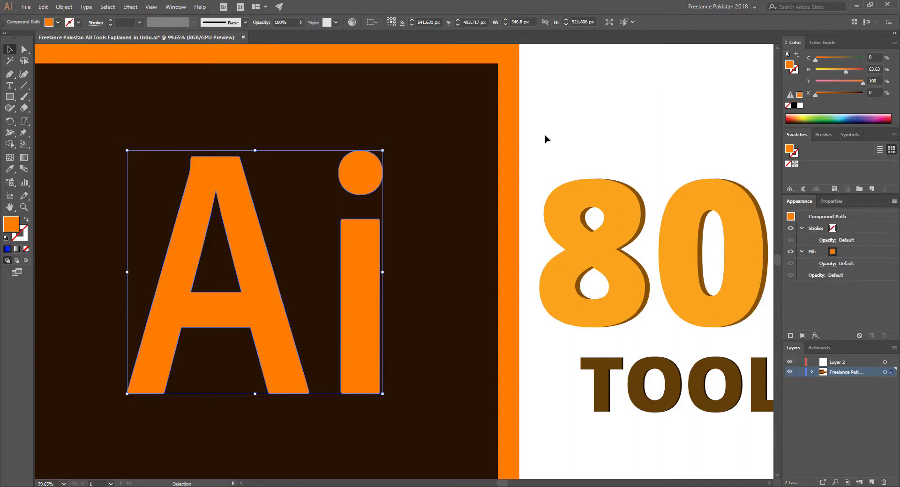
pyautogui.click(545, 139)
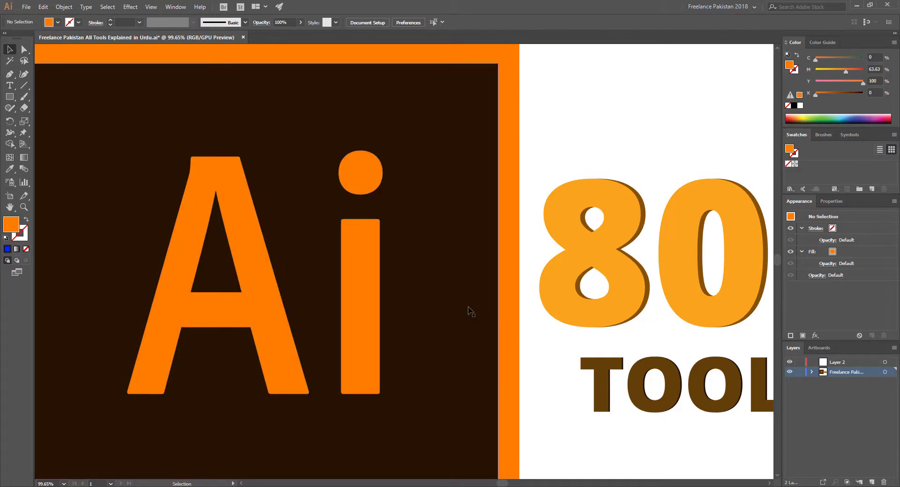
pyautogui.moveTo(640, 484)
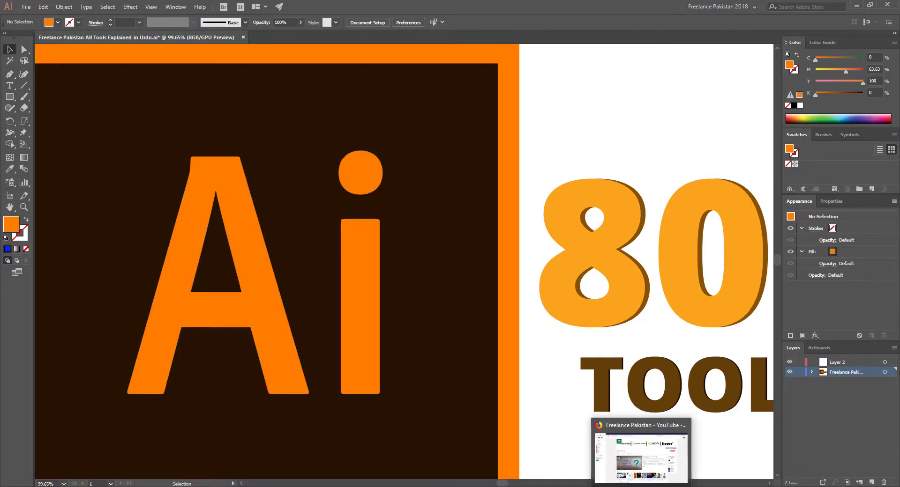
# Switch from Illustrator to the browser showing the Freelance Pakistan YouTube home page.
pyautogui.click(605, 429)
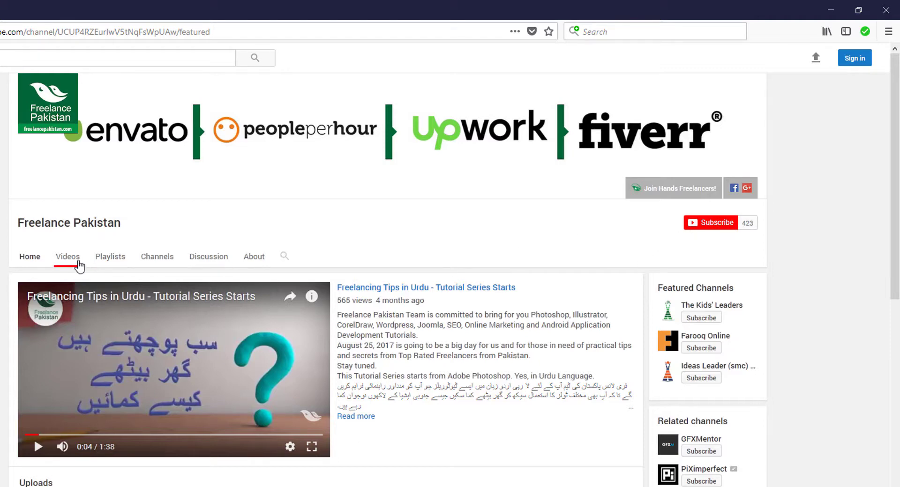
# Go from the channel's Videos tab to its Playlists tab.
pyautogui.click(79, 265)
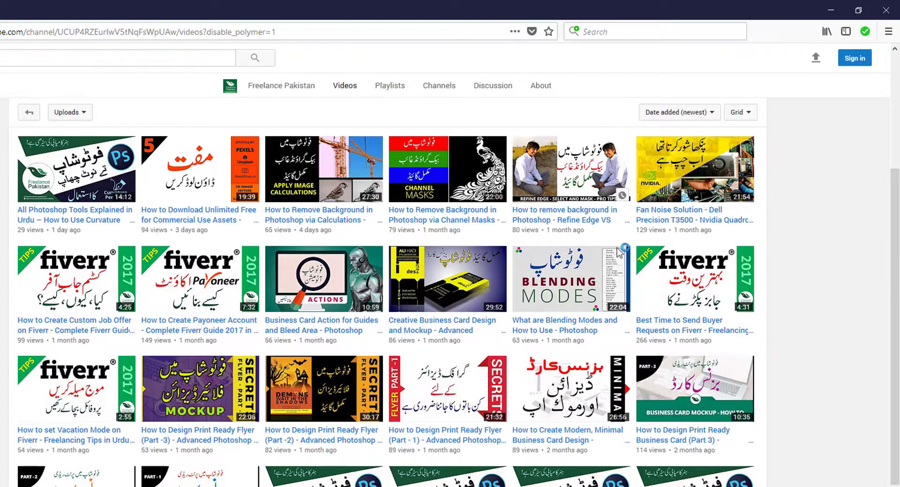
pyautogui.scroll(3, 201, 206)
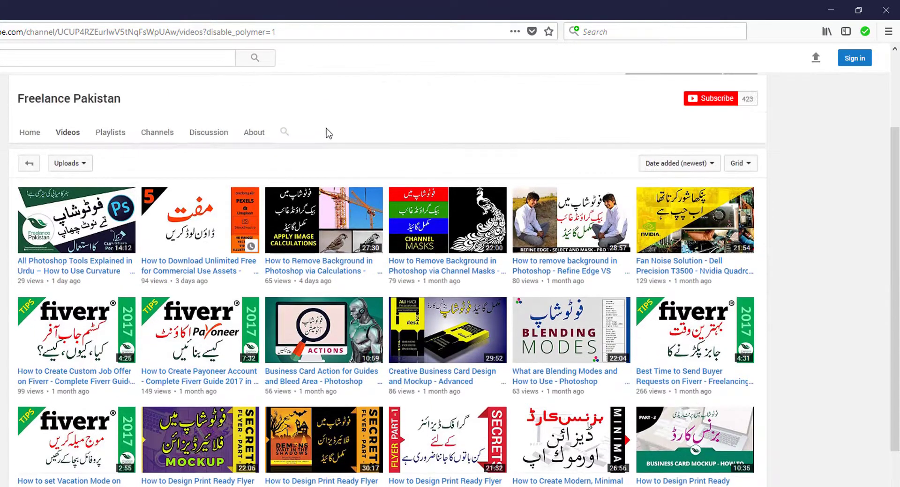
pyautogui.click(112, 160)
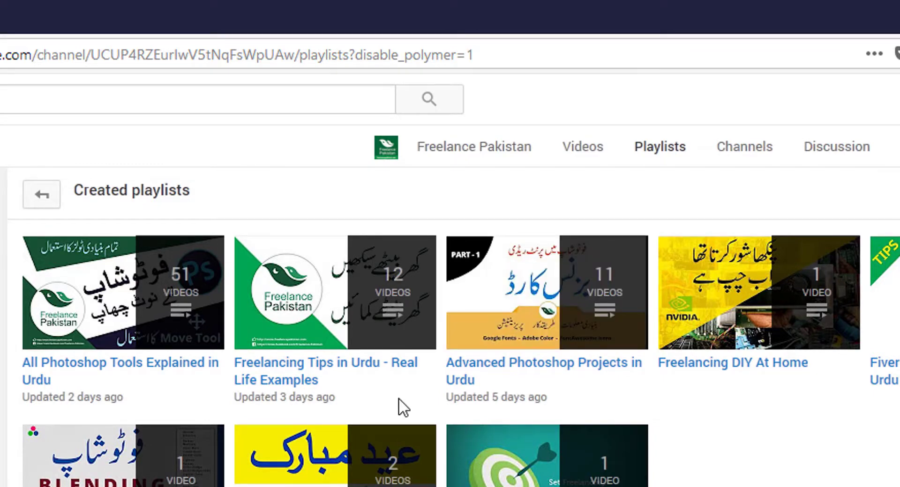
pyautogui.moveTo(176, 181)
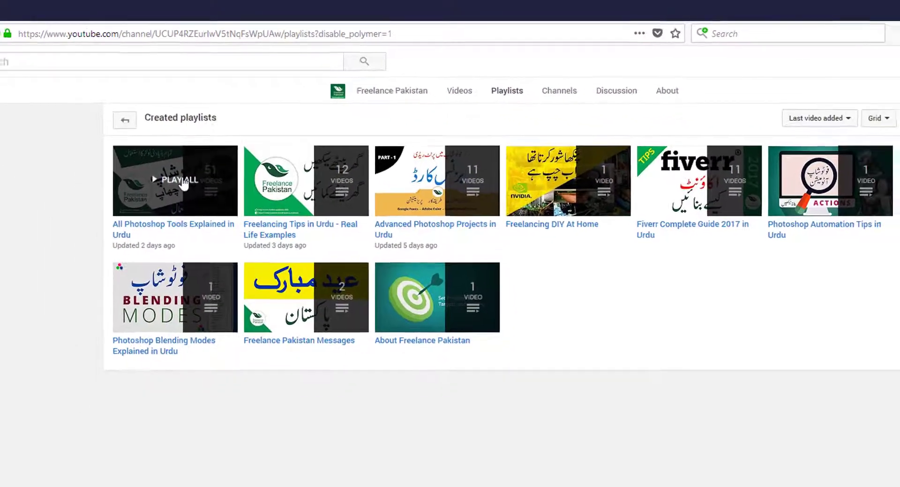
# Start 'All Photoshop Tools Explained in Urdu', pause the Move Tool episode, and select then deselect its title.
pyautogui.click(172, 228)
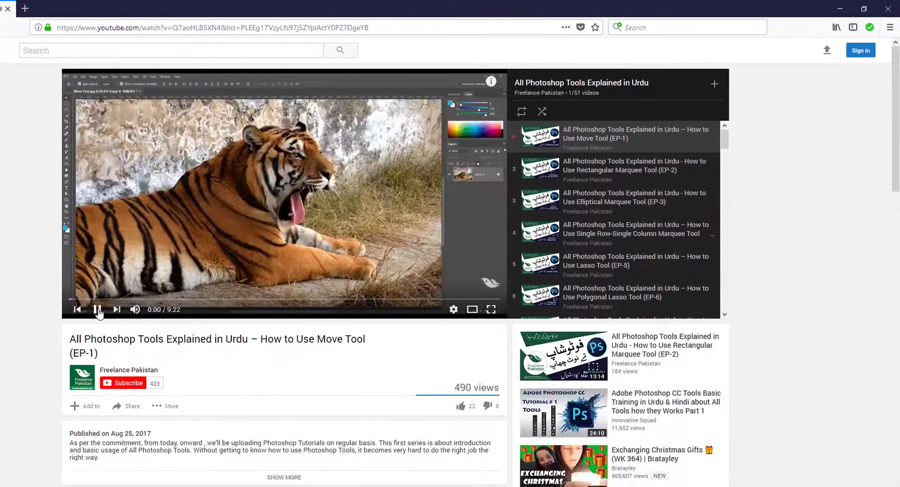
pyautogui.click(98, 311)
pyautogui.moveTo(725, 145); pyautogui.dragTo(734, 307)
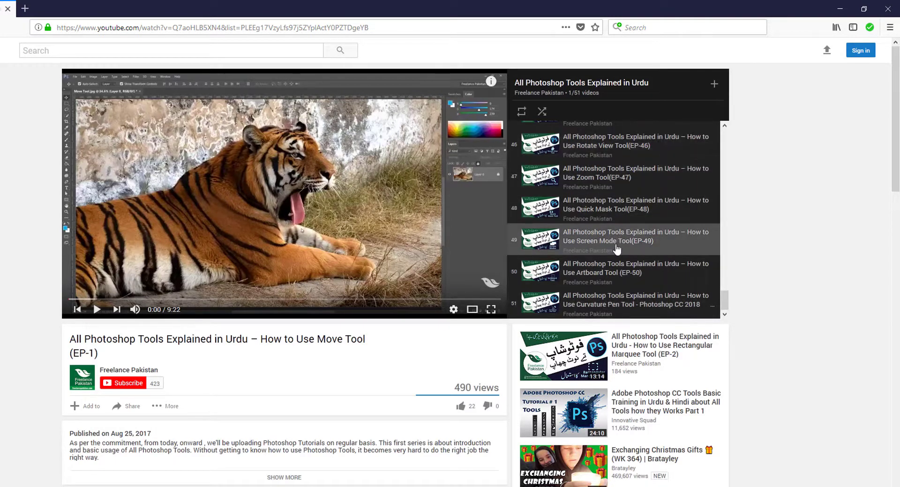
pyautogui.moveTo(261, 339); pyautogui.dragTo(370, 340)
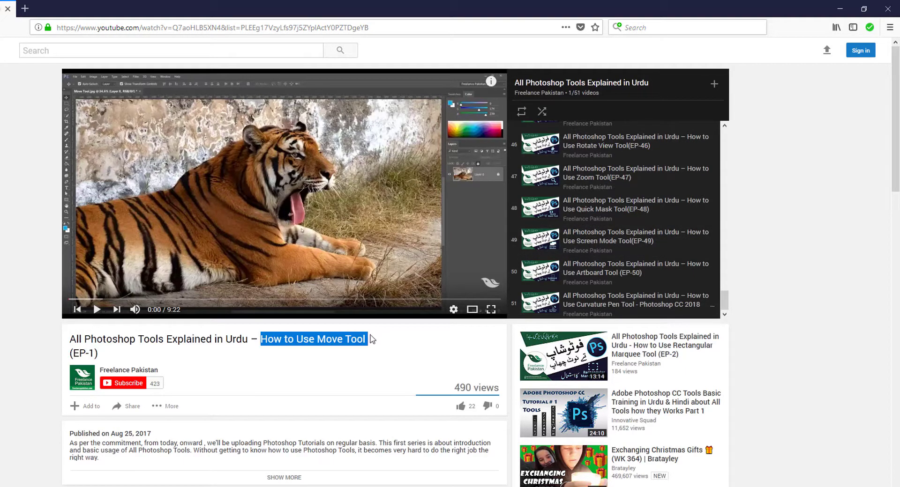
pyautogui.click(372, 339)
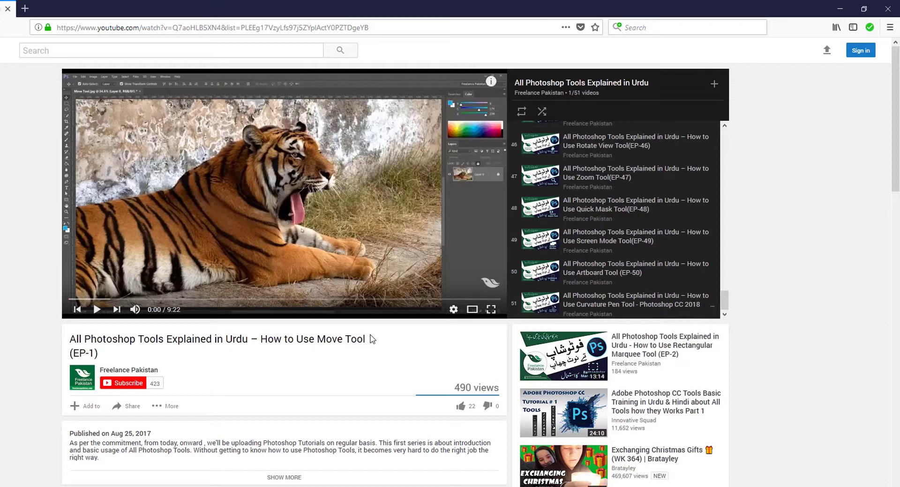
pyautogui.scroll(-2, 284, 358)
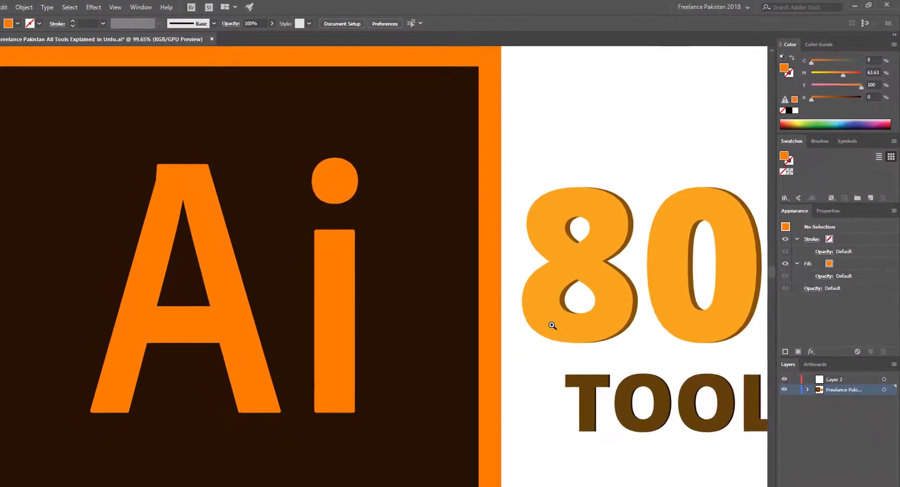
# Zoom out to fit the Ai '80+ TOOLS' artwork, show the Artboards panel, and browse the Effect and Window menus.
pyautogui.keyDown('ctrl'); pyautogui.keyDown('alt'); pyautogui.click(543, 319); pyautogui.keyUp('alt'); pyautogui.keyUp('ctrl')
pyautogui.keyDown('alt'); pyautogui.click(551, 318); pyautogui.keyUp('alt')
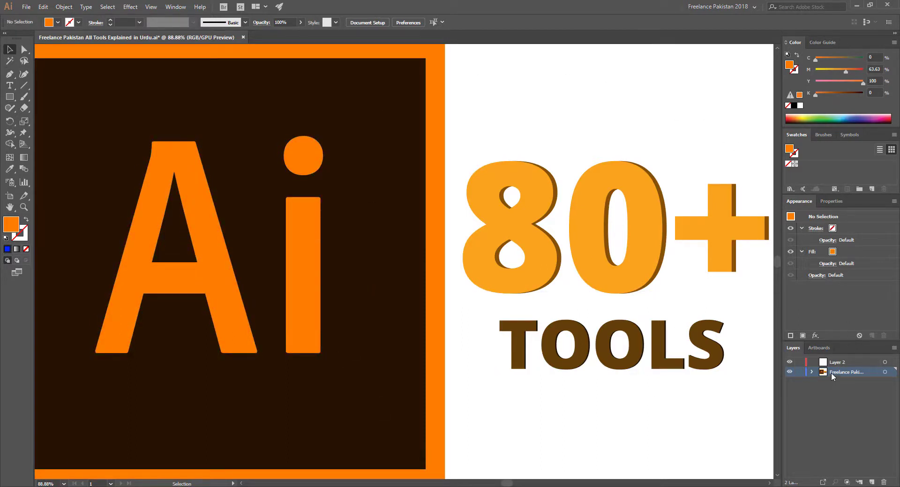
pyautogui.click(819, 347)
pyautogui.click(175, 6)
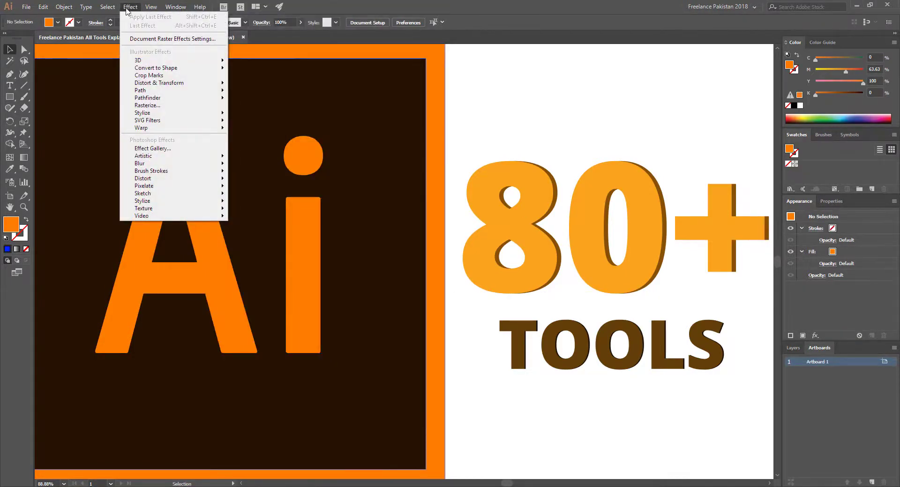
pyautogui.click(131, 7)
pyautogui.click(175, 6)
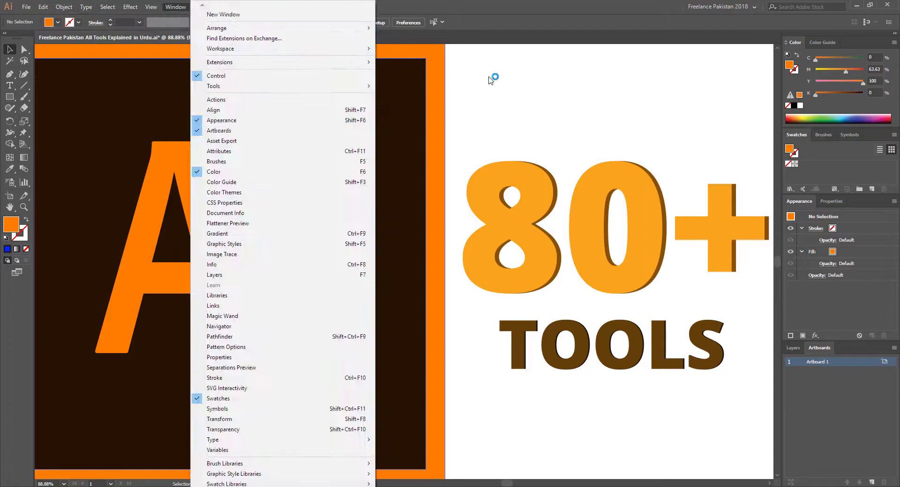
pyautogui.click(523, 95)
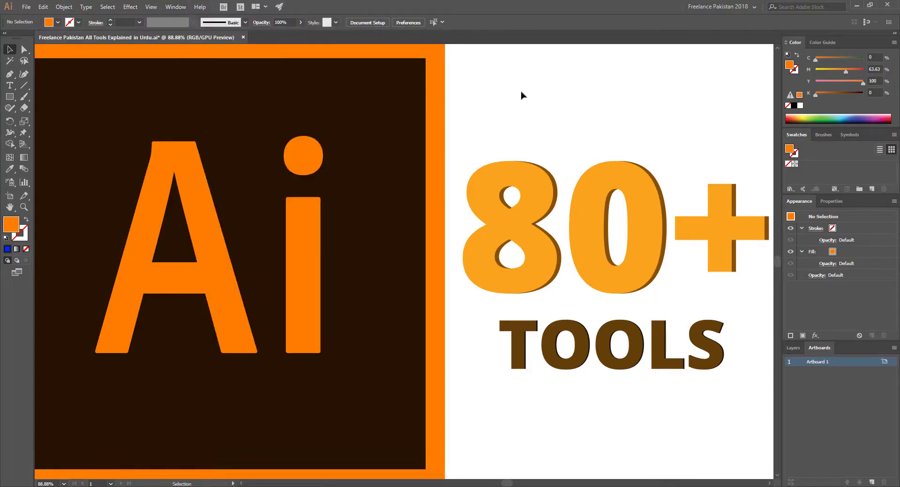